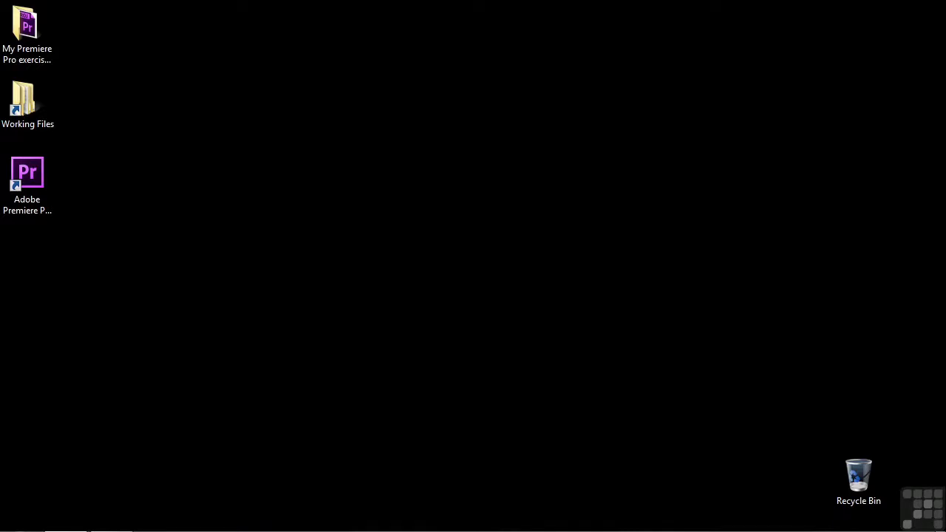
Open the project 0604-slip slide.prproj from the projects folder inside Working Files
double_click(23, 100)
double_click(332, 257)
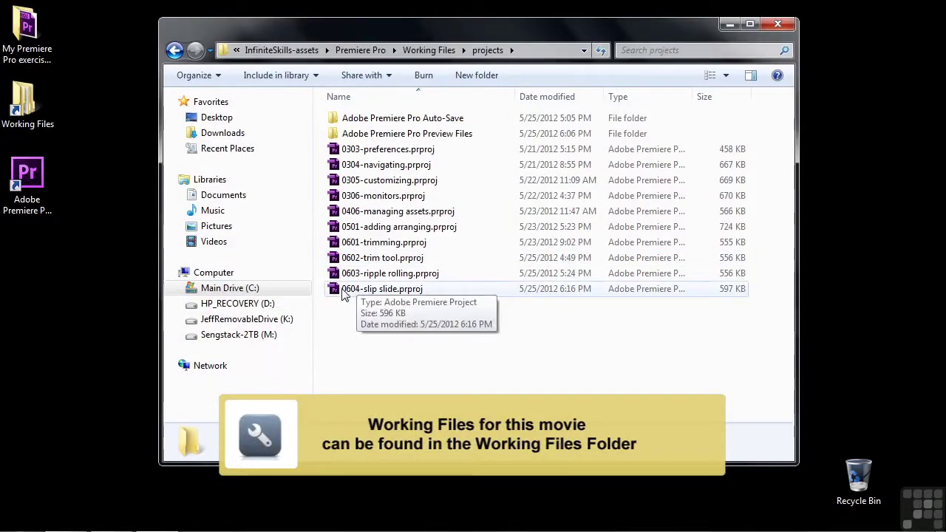
double_click(342, 289)
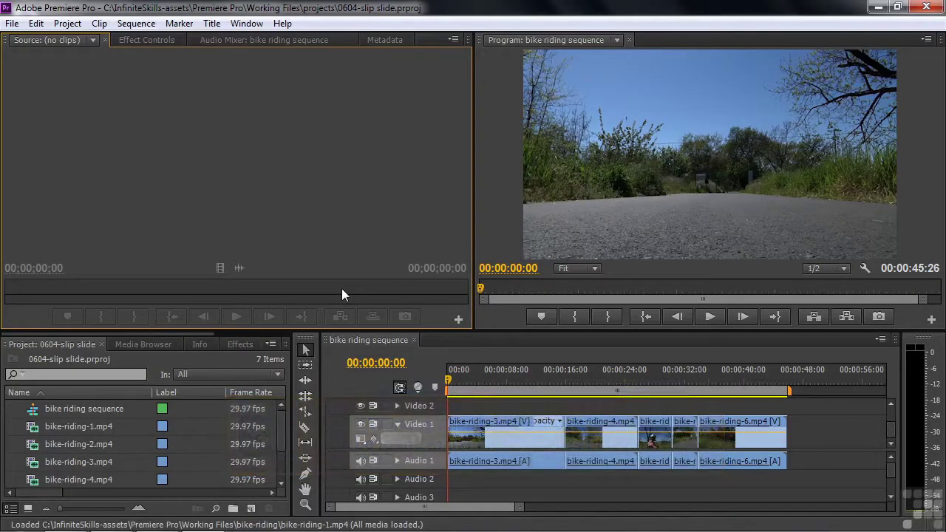
Scrub the sequence to 00:00:36:23 and select every clip from bike-riding-4 onward with the Track Select tool
click(454, 380)
drag(455, 380, 722, 411)
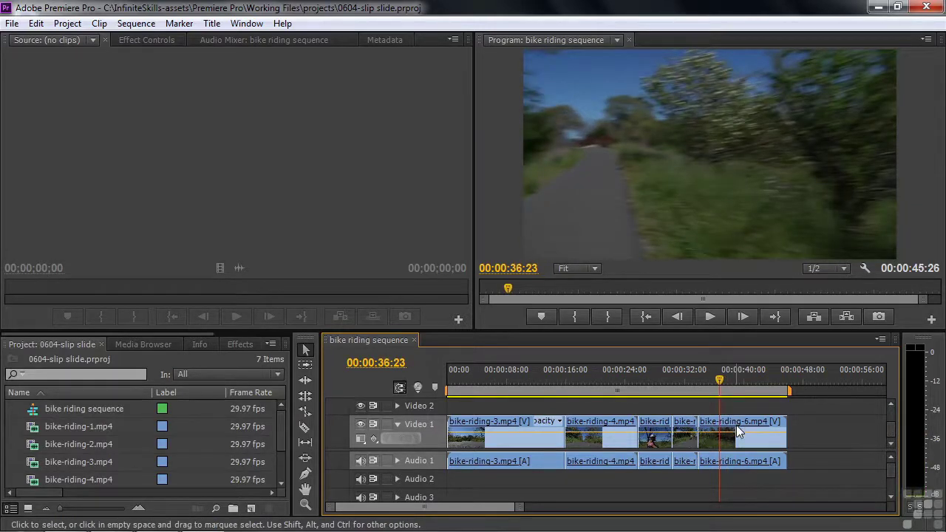
click(306, 369)
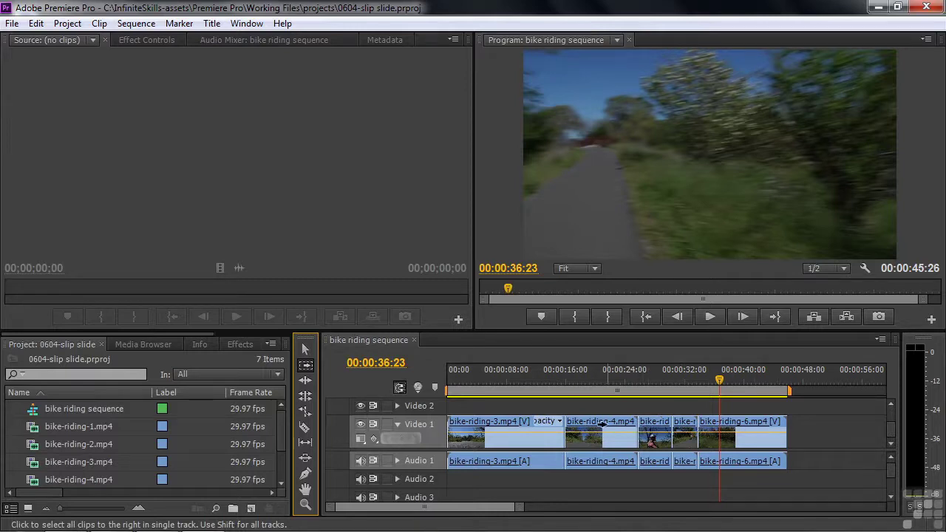
click(602, 424)
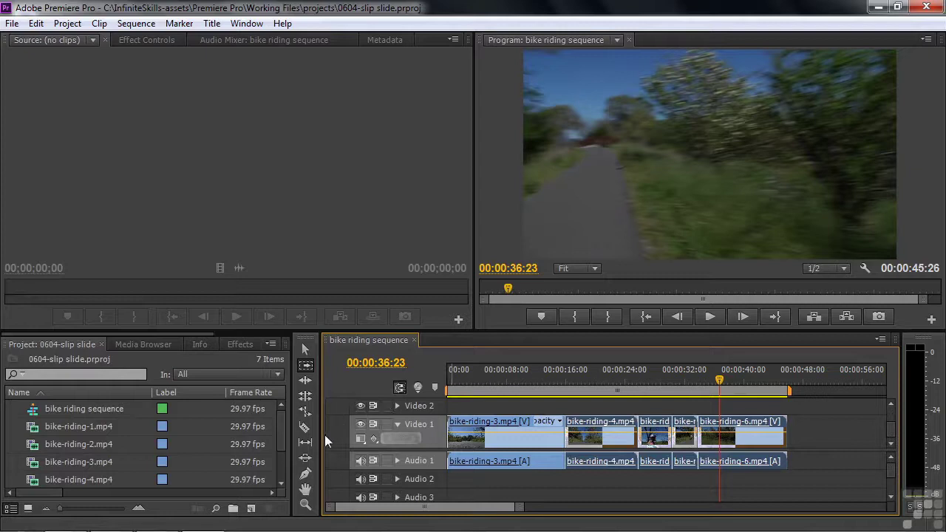
Shift the timeline view slightly ahead in time with the Hand tool
click(306, 473)
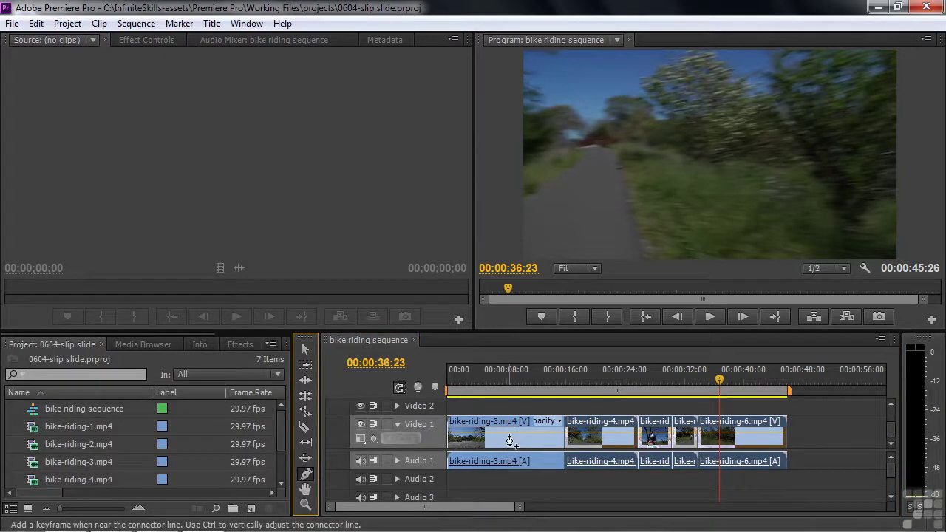
click(305, 489)
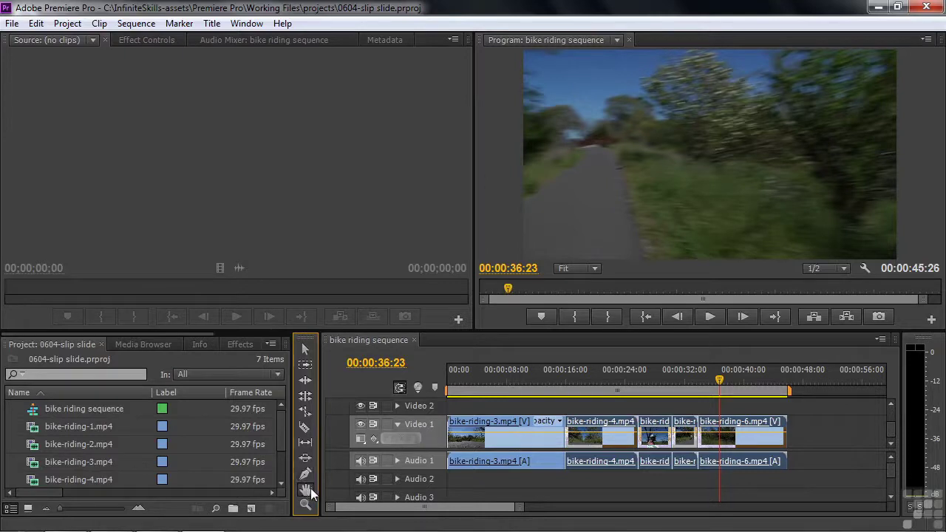
drag(419, 508, 396, 511)
mouse_move(510, 442)
mouse_down()
mouse_move(466, 443)
mouse_move(498, 444)
mouse_up()
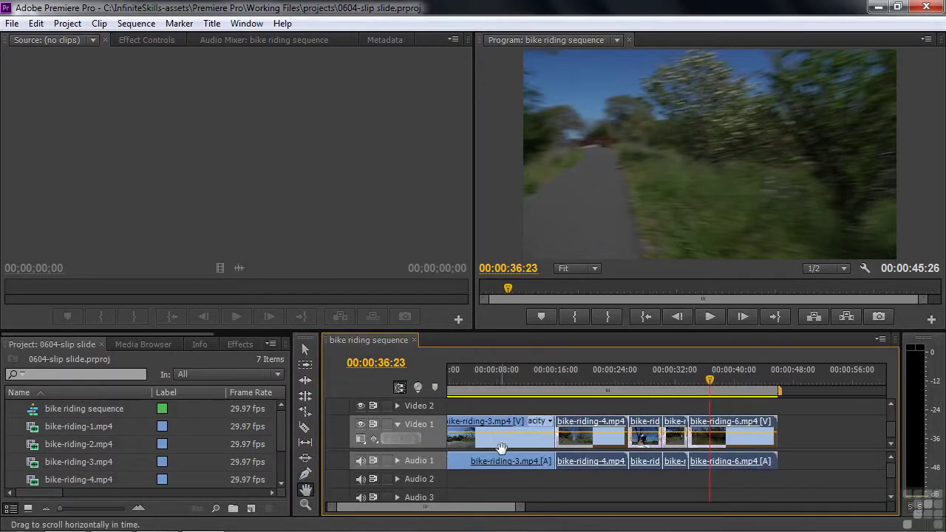
Zoom the timeline in two levels on bike-riding-3 with the Zoom tool and zoom back out
click(305, 506)
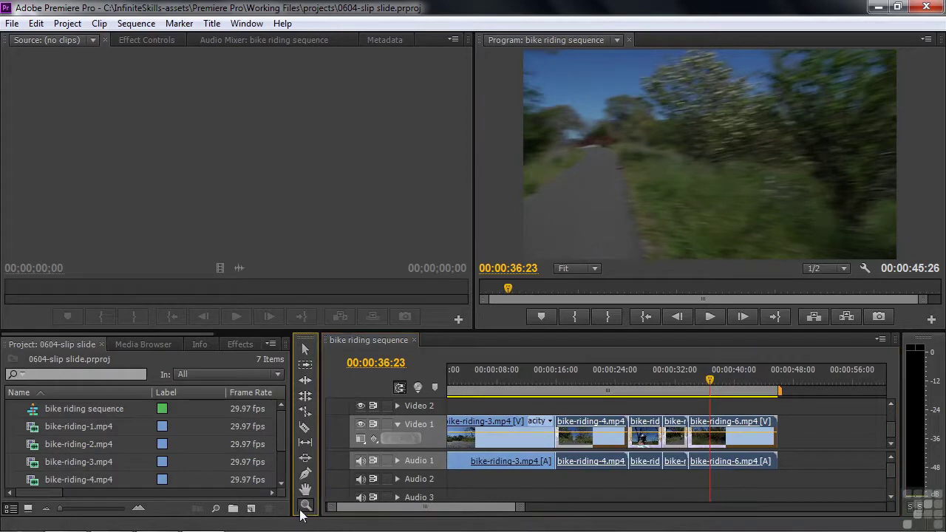
click(491, 444)
click(491, 443)
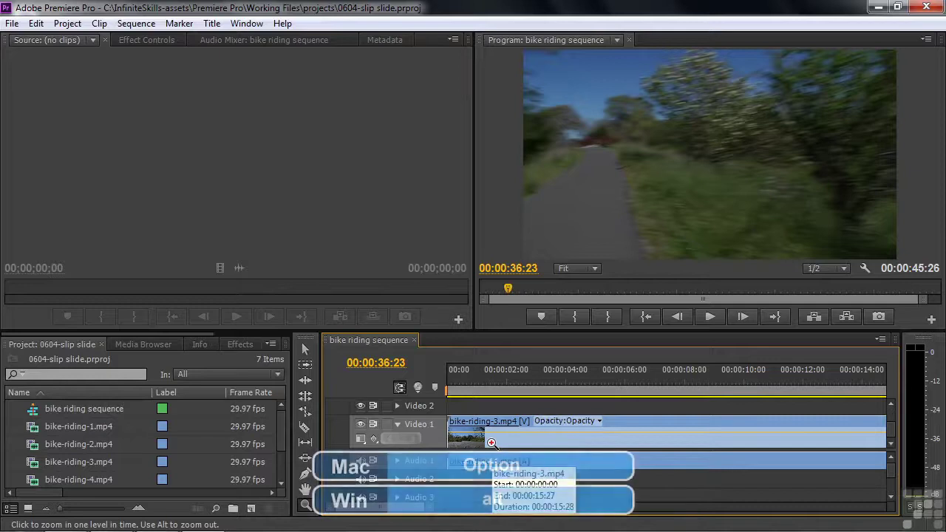
alt+click(491, 443)
alt+click(491, 443)
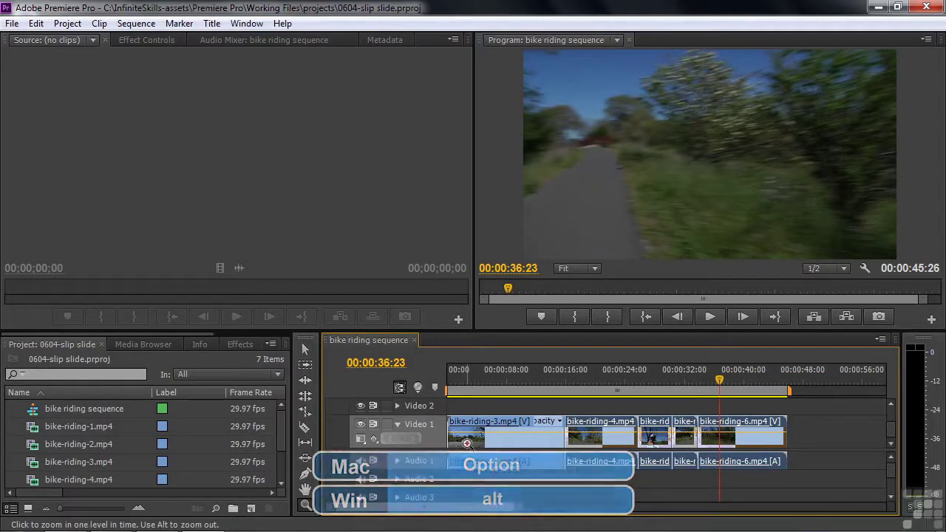
Return to the Selection tool and deselect all clips in the sequence
click(303, 349)
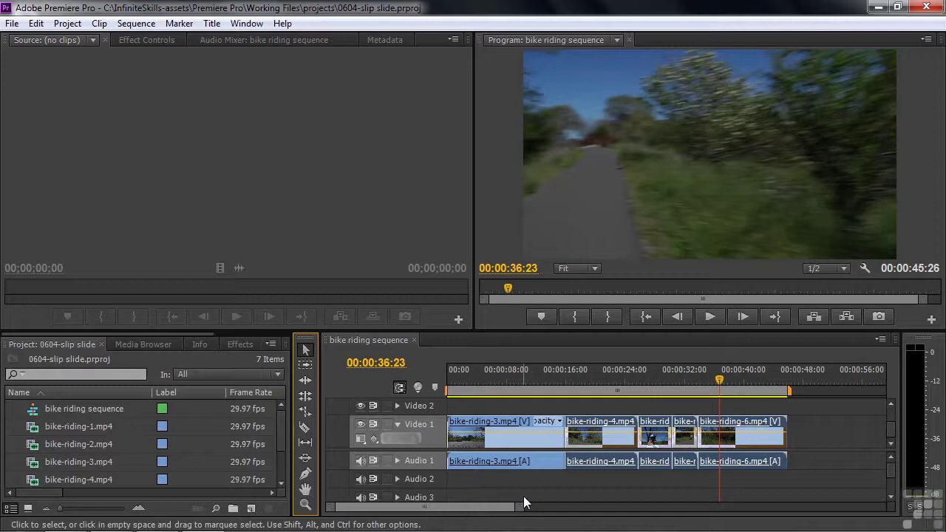
key(c)
key(c)
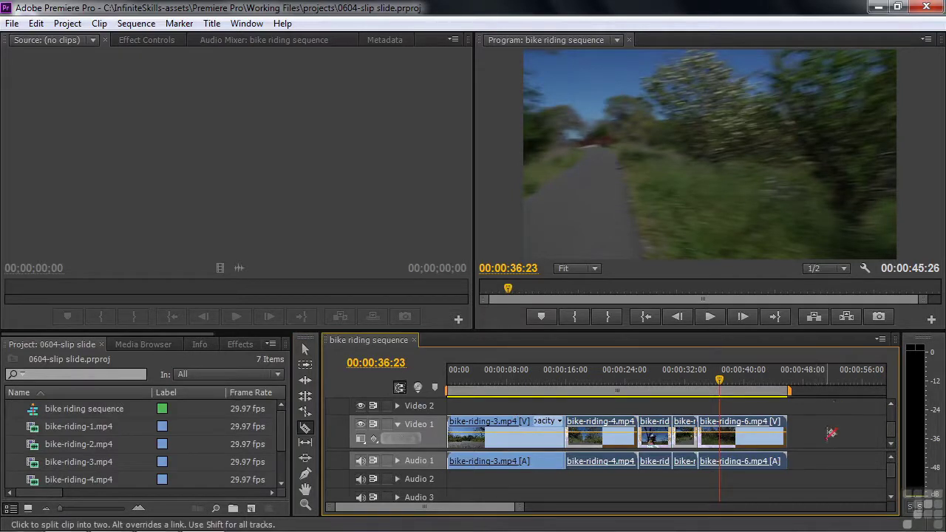
click(305, 348)
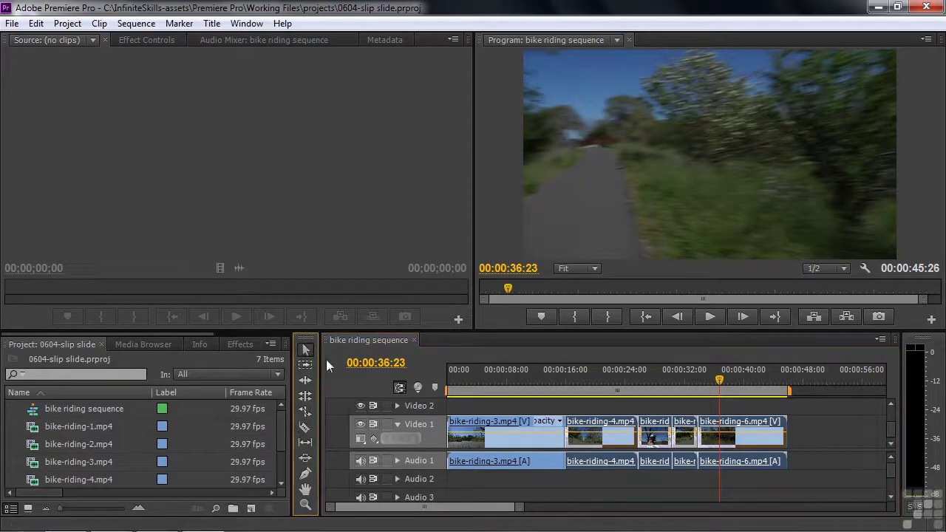
click(855, 459)
key(ctrl+a)
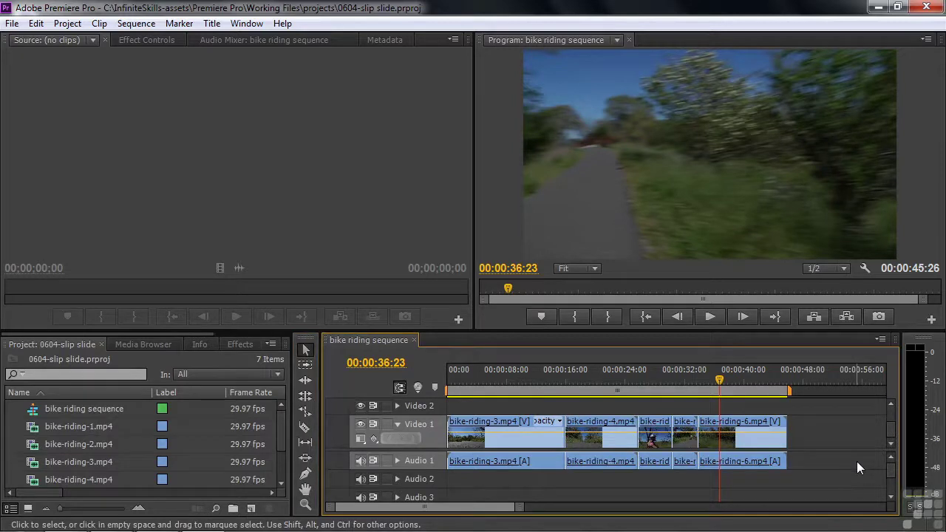
Split the last clip, bike-riding-6, at three different points with the Razor tool
key(c)
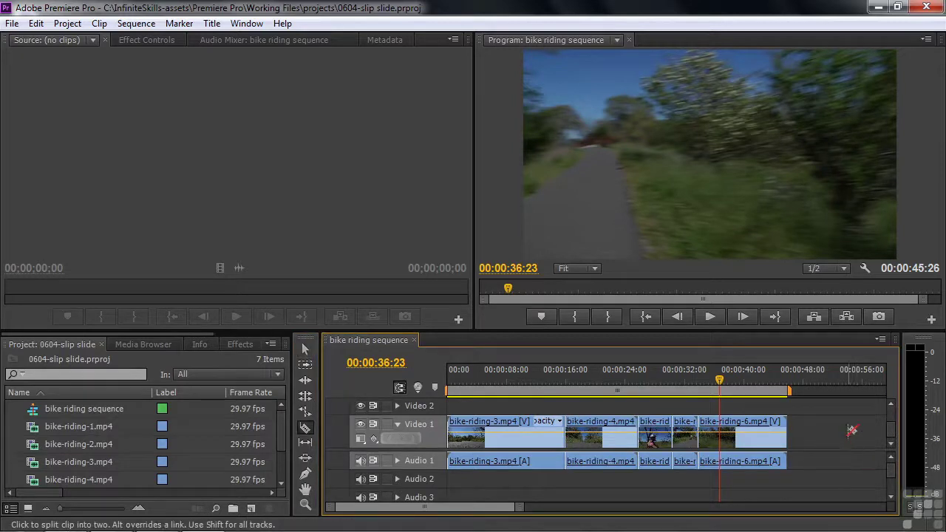
click(764, 435)
click(747, 435)
click(720, 436)
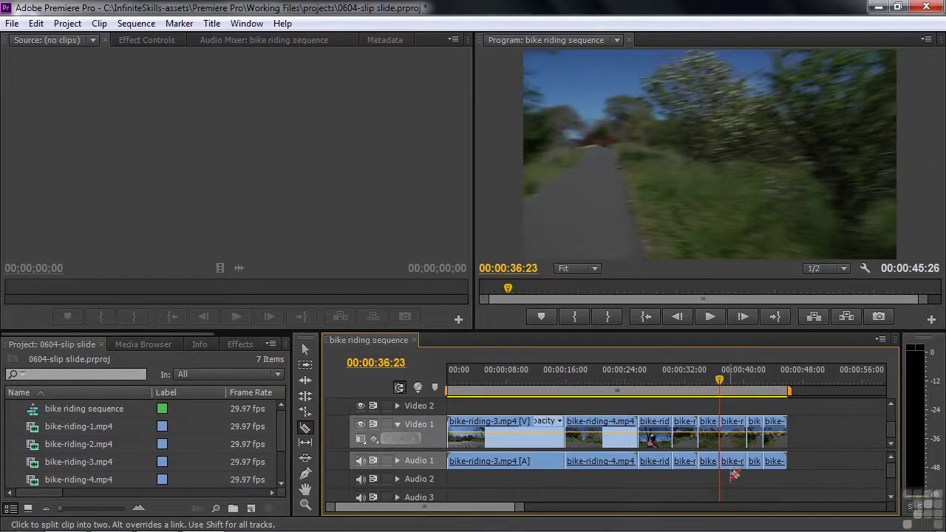
Undo the three cuts made in the bike-riding-6 clip
key(ctrl+z)
key(ctrl+z)
key(ctrl+z)
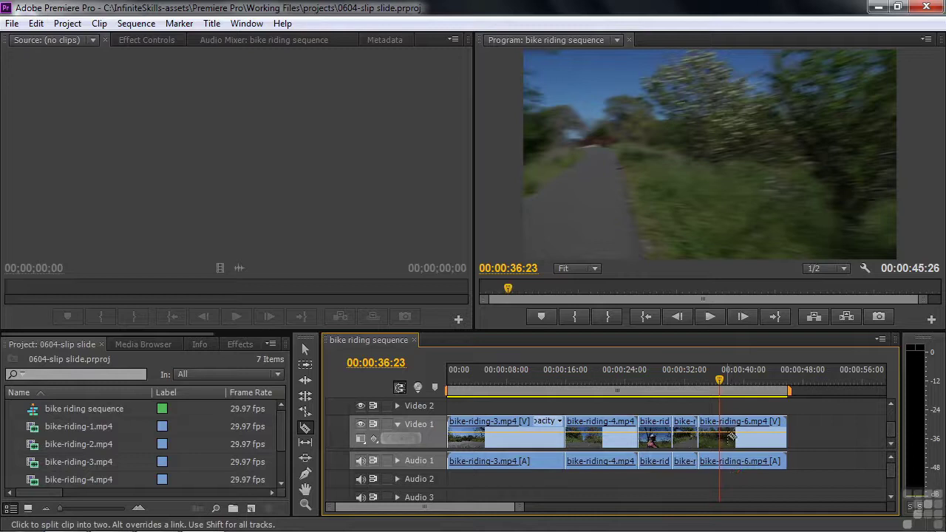
Play the bike-riding-6 clip from 00:00:37:11 and stop at 00:00:41:07
mouse_move(717, 382)
mouse_down()
mouse_move(704, 383)
mouse_move(727, 398)
mouse_up()
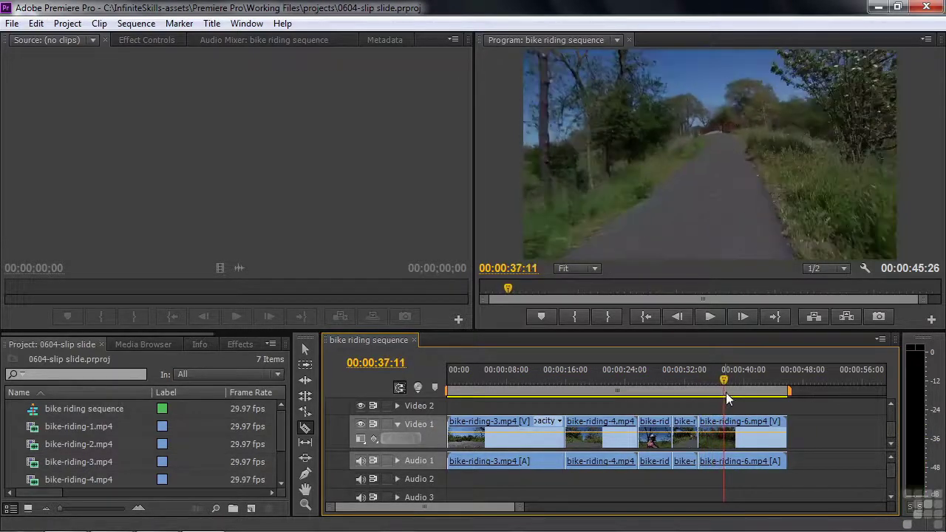
key(space)
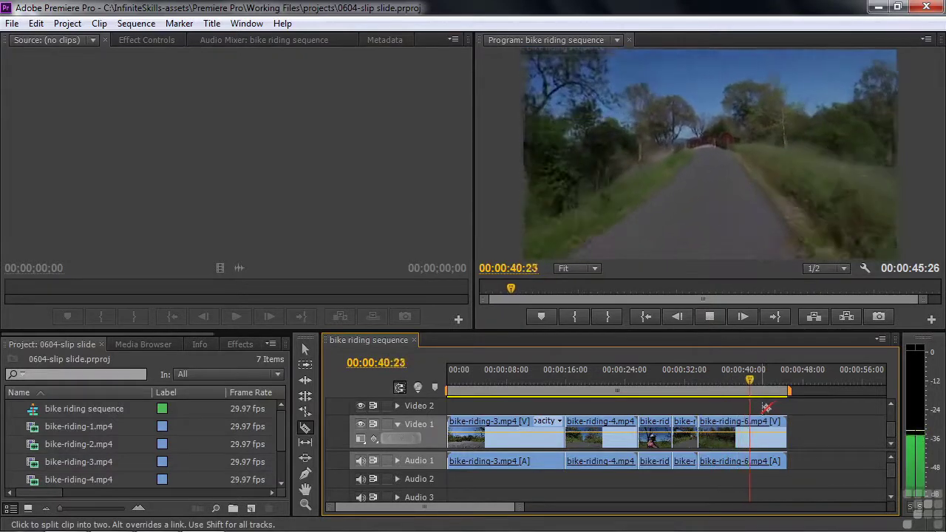
key(space)
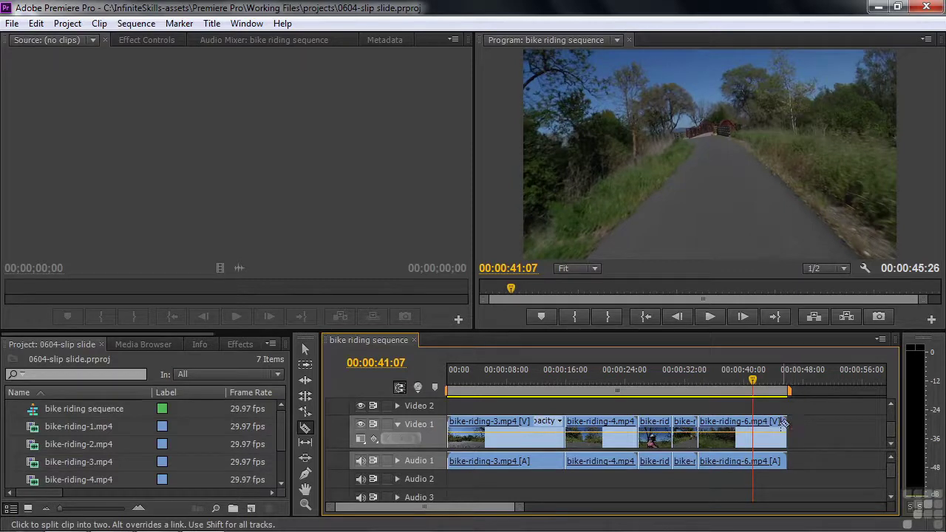
Try trimming the end of bike-riding-6 back with the Selection tool, undo the trim and clear the edit point selection
click(309, 351)
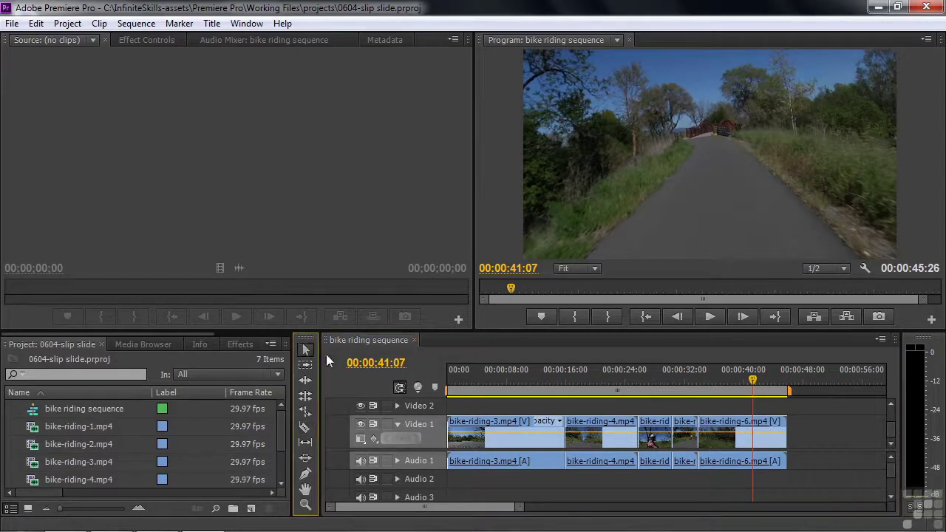
click(778, 423)
drag(778, 423, 742, 423)
key(ctrl+z)
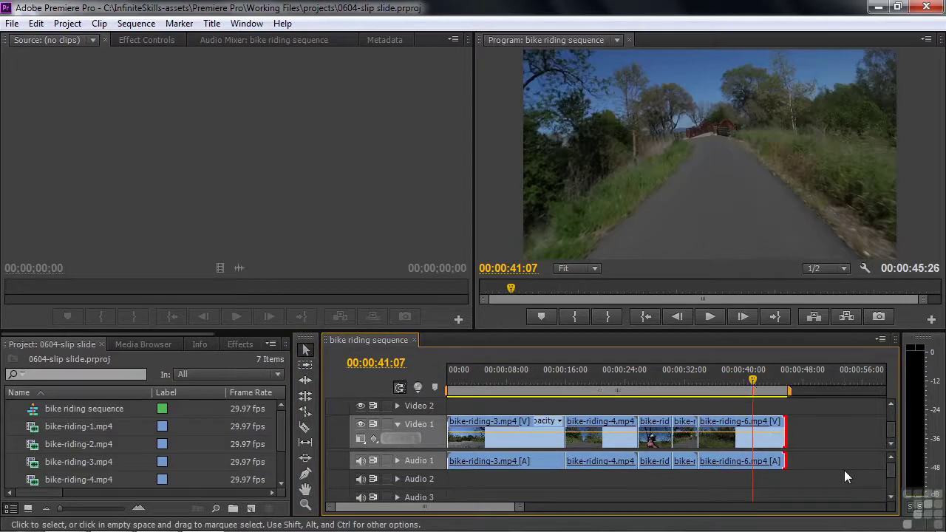
click(782, 481)
Split bike-riding-6 at 00:00:41:07 with the Razor tool and play across the cut to check it
key(c)
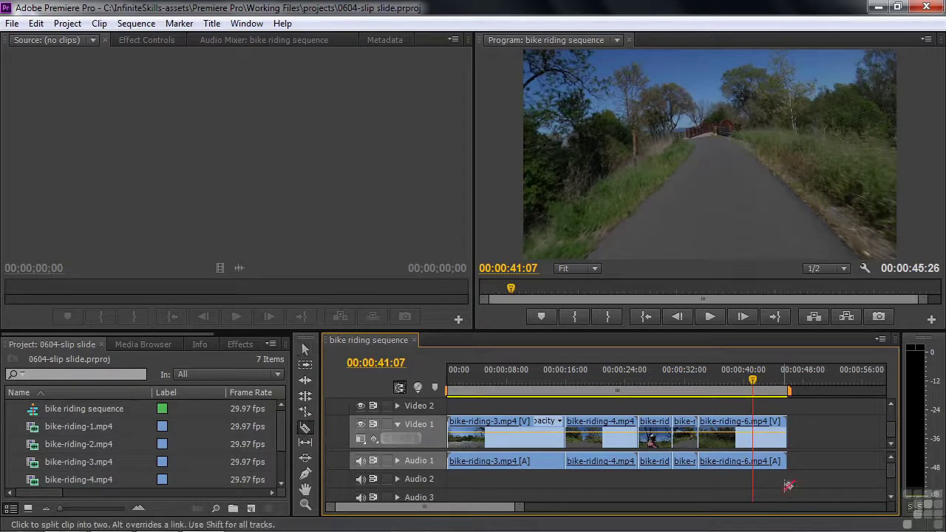
click(759, 421)
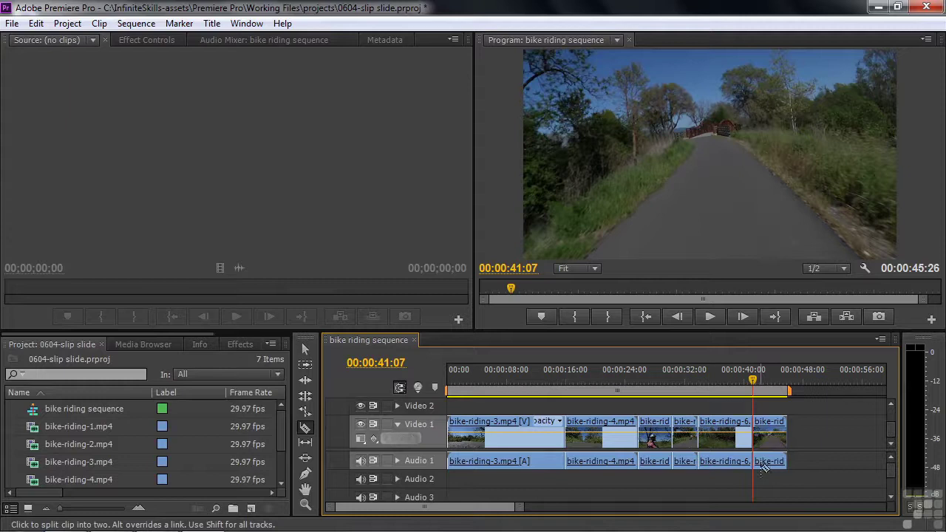
drag(750, 381, 745, 382)
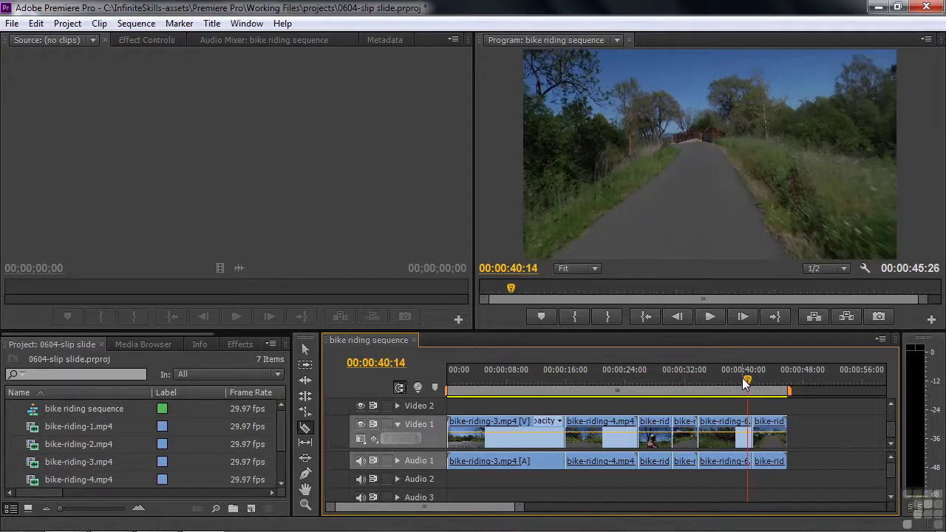
drag(746, 385, 745, 382)
key(space)
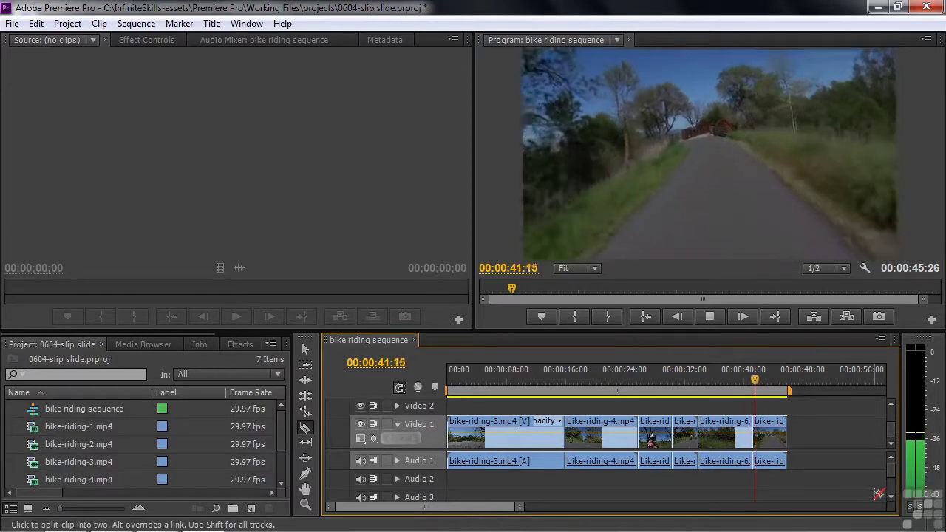
key(space)
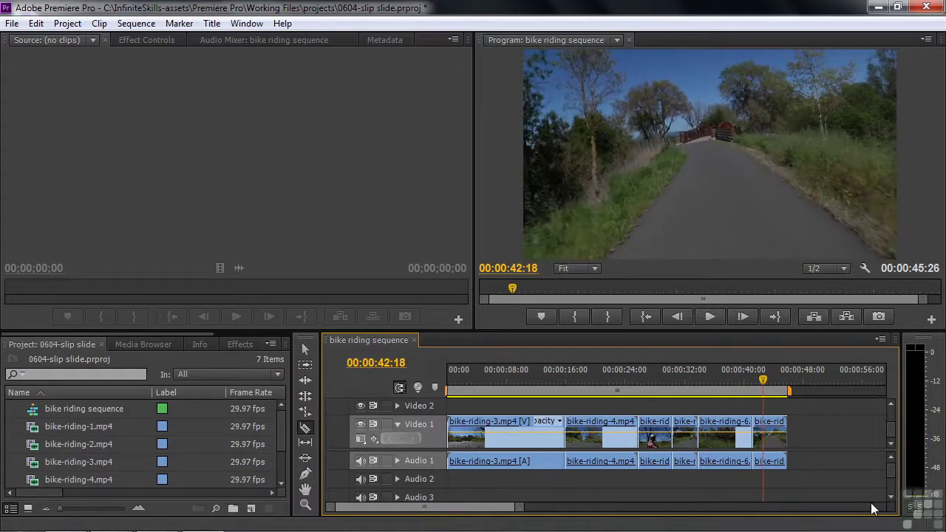
Clear the piece of bike-riding-6 that follows the cut at 00:00:41:07
right_click(773, 424)
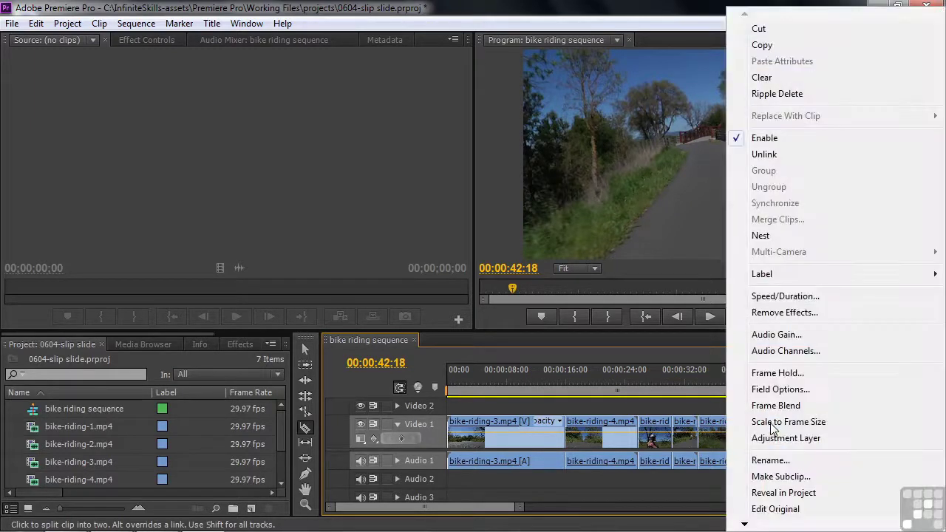
click(761, 78)
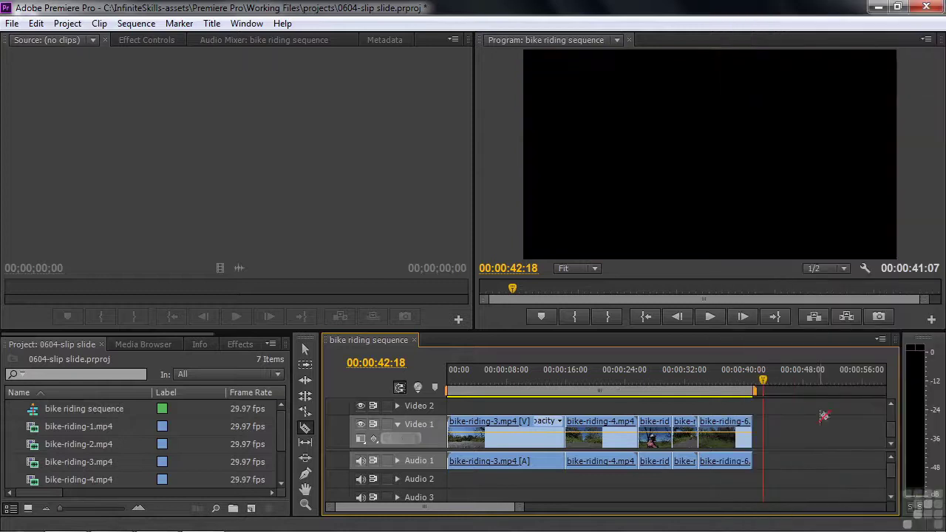
Preview the end of bike-riding-3 and split the clip at 00:00:12:05 with the Razor tool
drag(763, 383, 536, 400)
key(space)
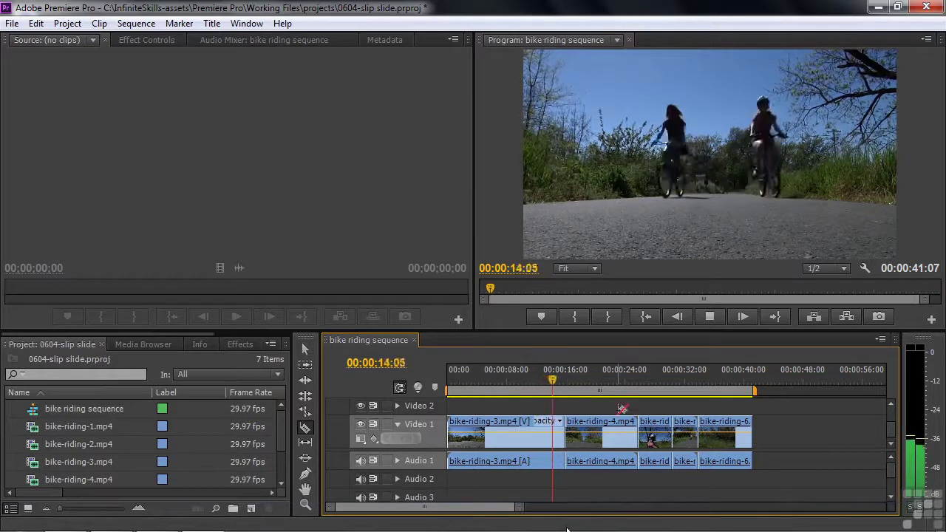
key(space)
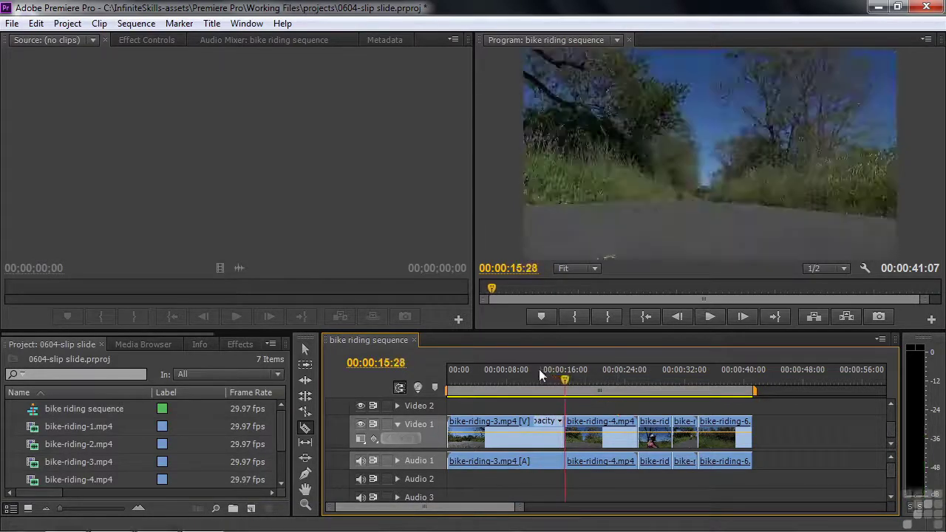
drag(561, 378, 538, 382)
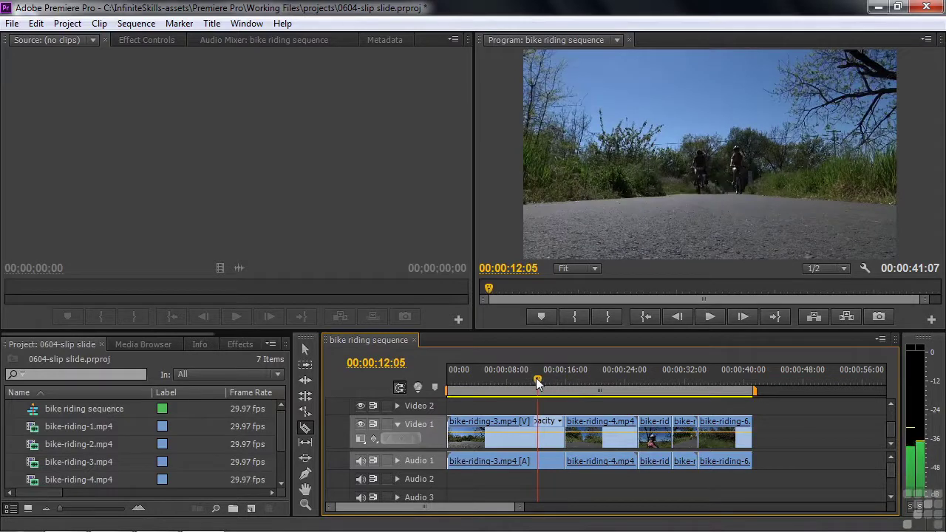
click(539, 430)
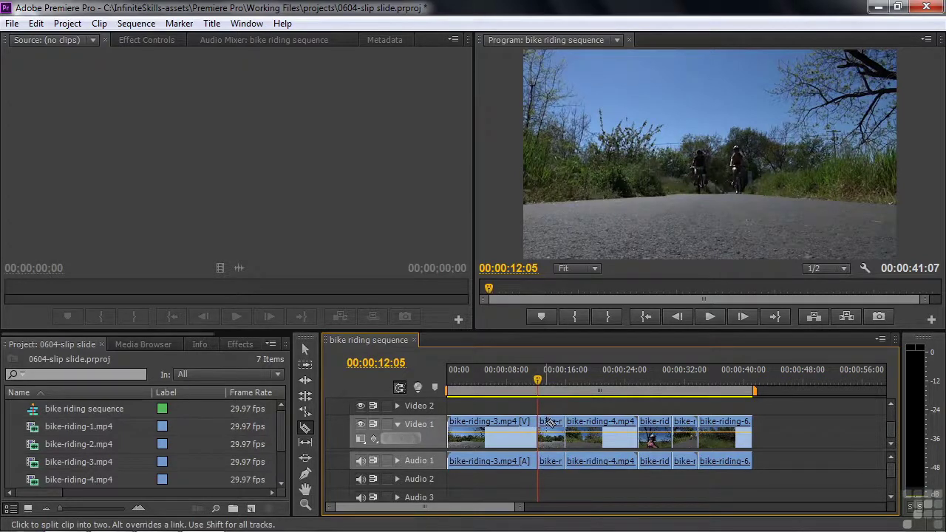
Ripple delete the piece of bike-riding-3 before the cut at 00:00:12:05 and play the sequence from the start
right_click(498, 423)
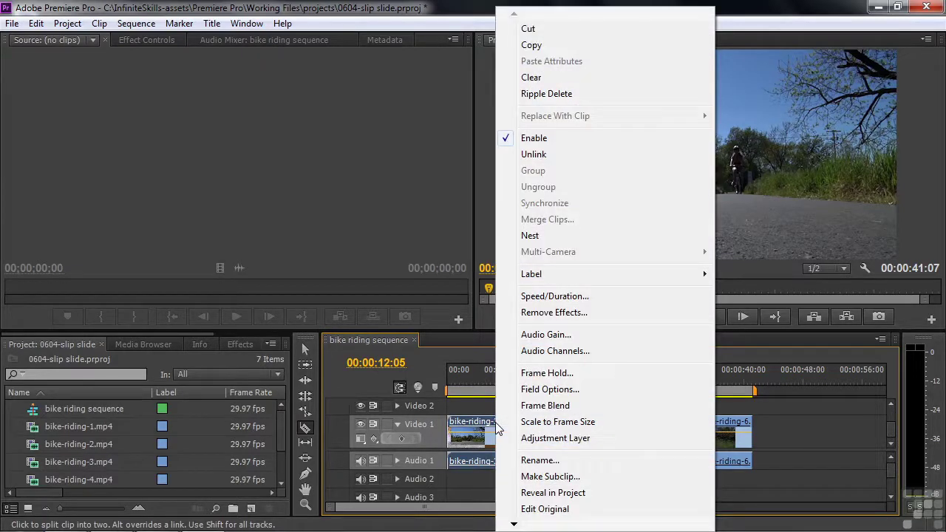
click(568, 100)
drag(546, 378, 421, 405)
key(space)
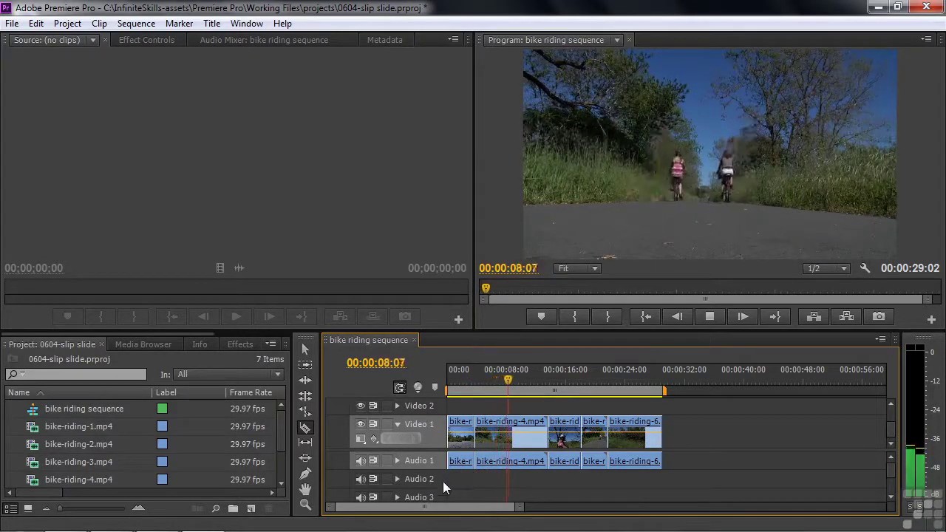
Split bike-riding-4 at 00:00:08:26 with the Razor tool
key(space)
key(Right)
key(Right)
key(Right)
key(Right)
key(Right)
key(Right)
key(Right)
key(Right)
key(Right)
key(Right)
key(Right)
key(Right)
key(Right)
key(Right)
key(Right)
key(Right)
key(Right)
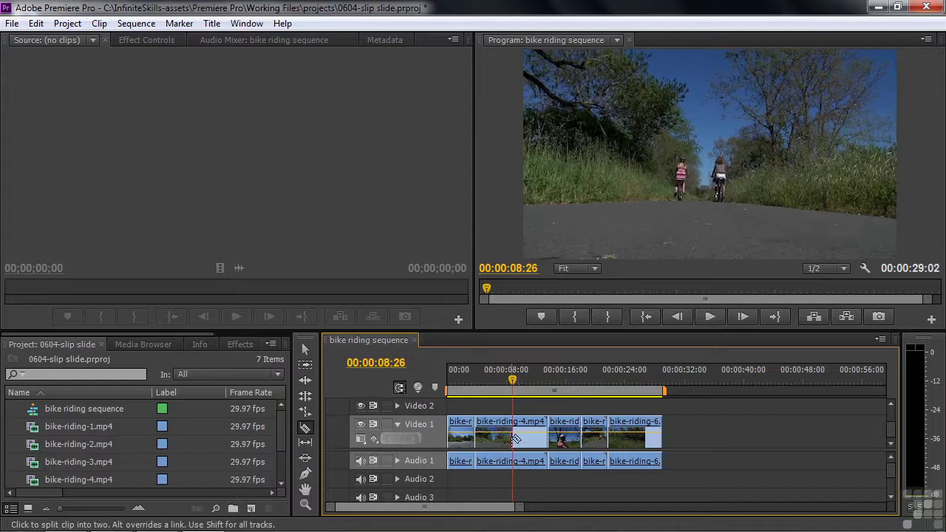
click(515, 439)
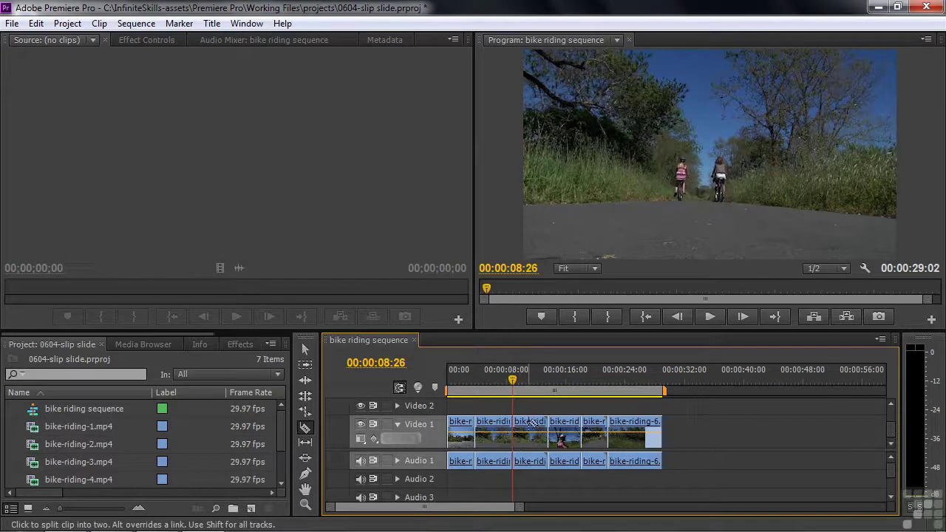
Ripple delete the piece of bike-riding-4 after 00:00:08:26 and play across the edit into the third clip
right_click(532, 424)
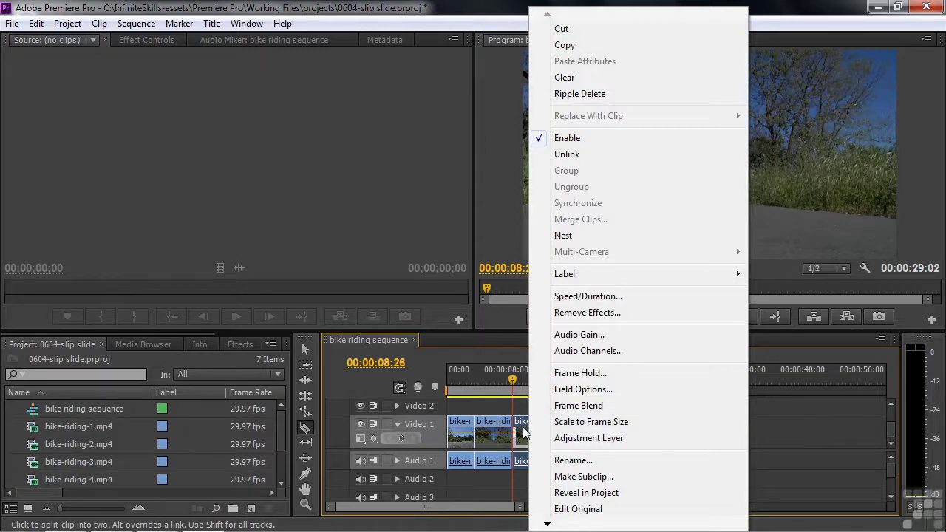
click(580, 94)
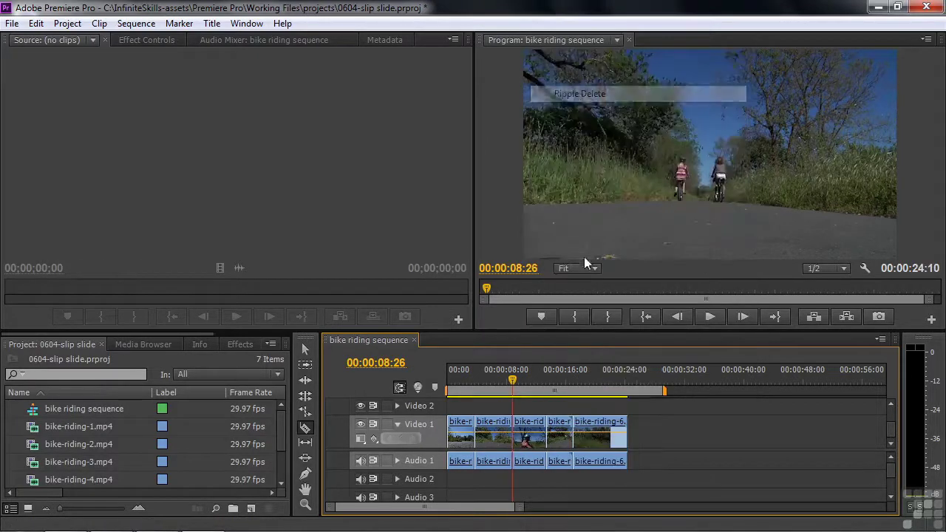
drag(516, 390, 509, 390)
key(space)
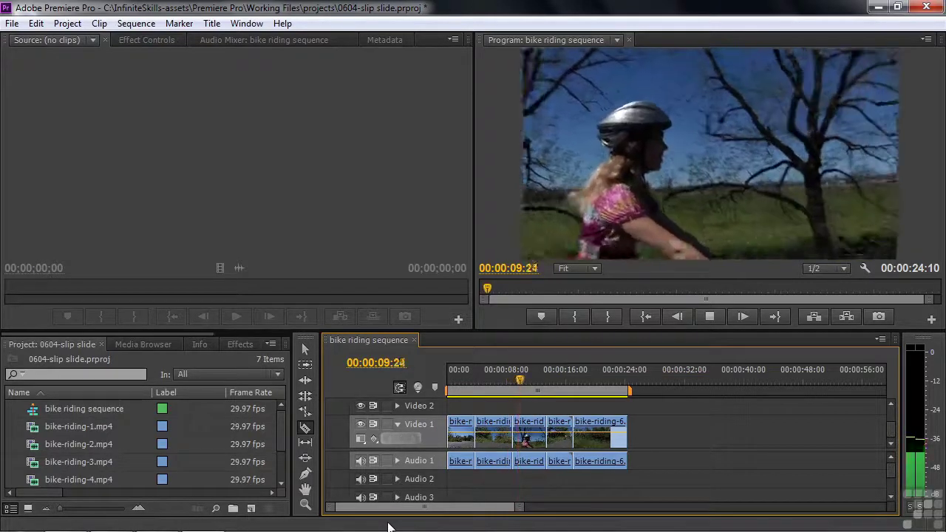
key(space)
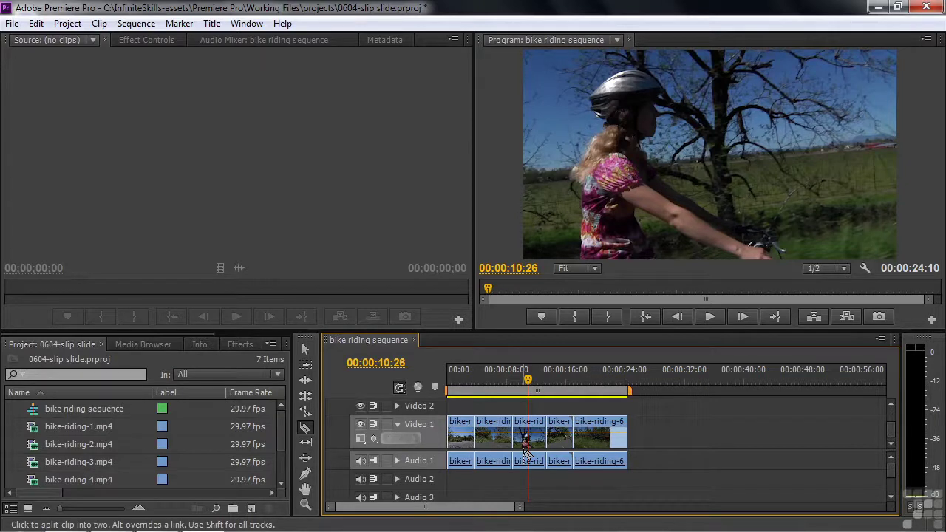
Slip the third clip on Video 1 with the Slip tool so that it uses later source footage
click(306, 445)
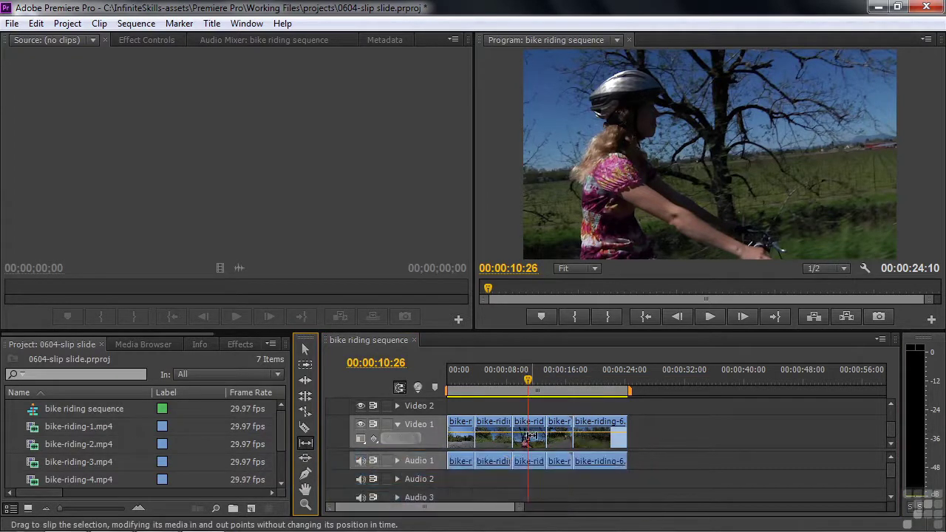
click(527, 440)
mouse_move(527, 439)
mouse_down()
mouse_move(559, 442)
mouse_move(503, 436)
mouse_move(561, 441)
mouse_move(486, 436)
mouse_move(535, 440)
mouse_move(527, 439)
mouse_up()
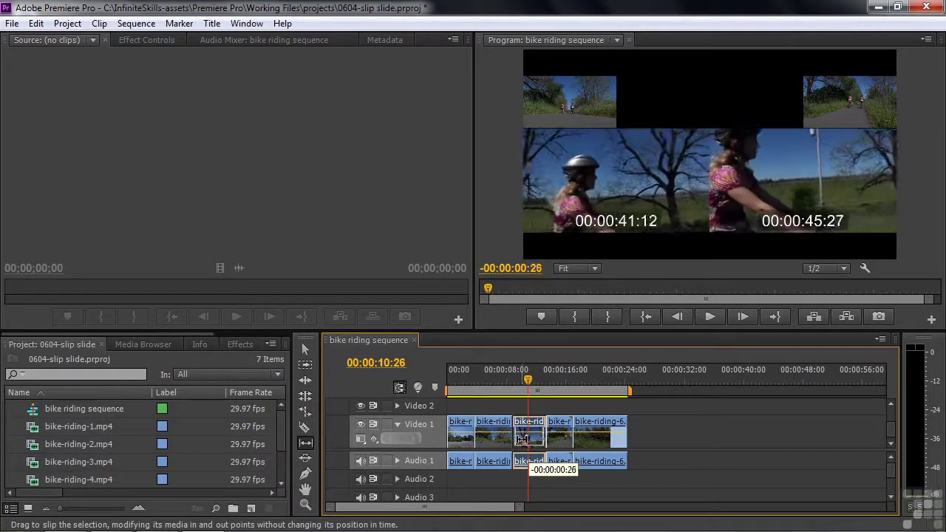
drag(519, 439, 536, 444)
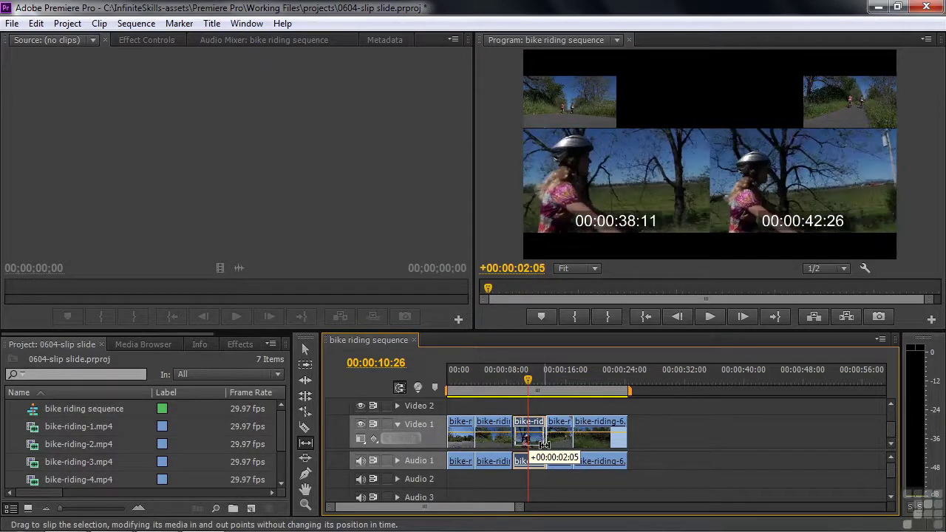
drag(537, 444, 516, 437)
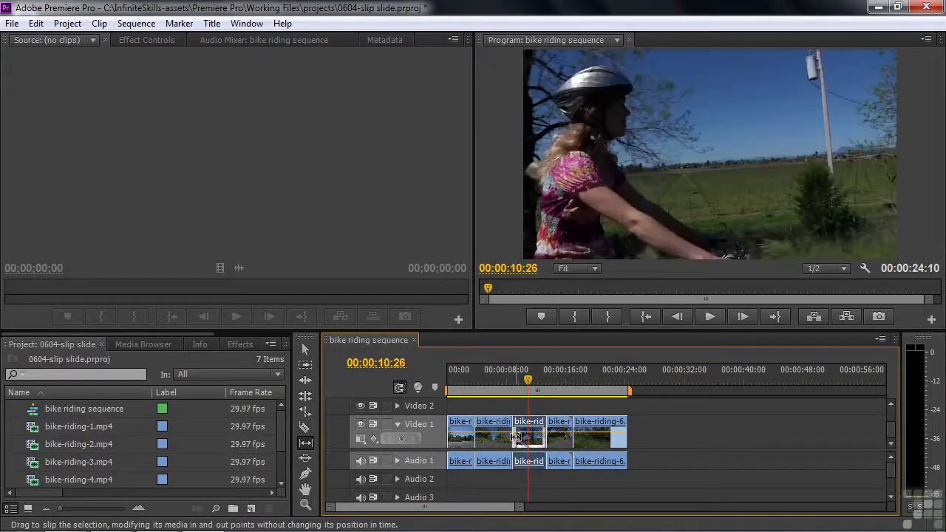
Play the sequence from just before the slipped third clip to check its new footage
drag(527, 382, 500, 390)
key(space)
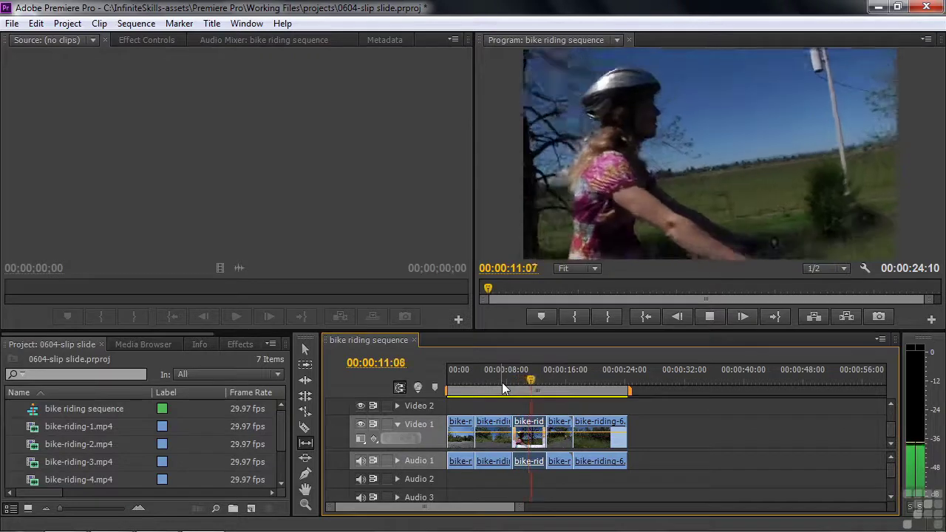
key(space)
Slide the fourth clip on Video 1 slightly earlier with the Slide tool, between the third clip and bike-riding-6
drag(541, 385, 557, 385)
click(305, 458)
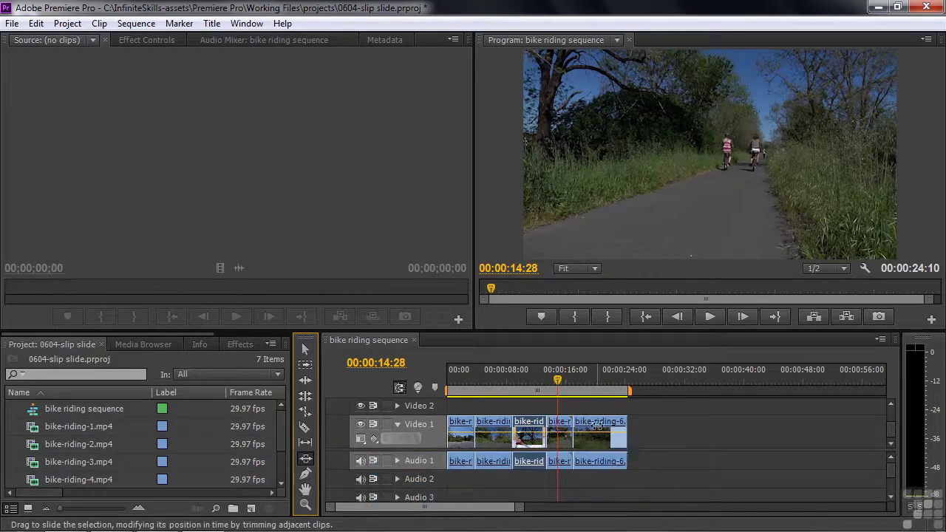
click(559, 421)
drag(557, 383, 560, 421)
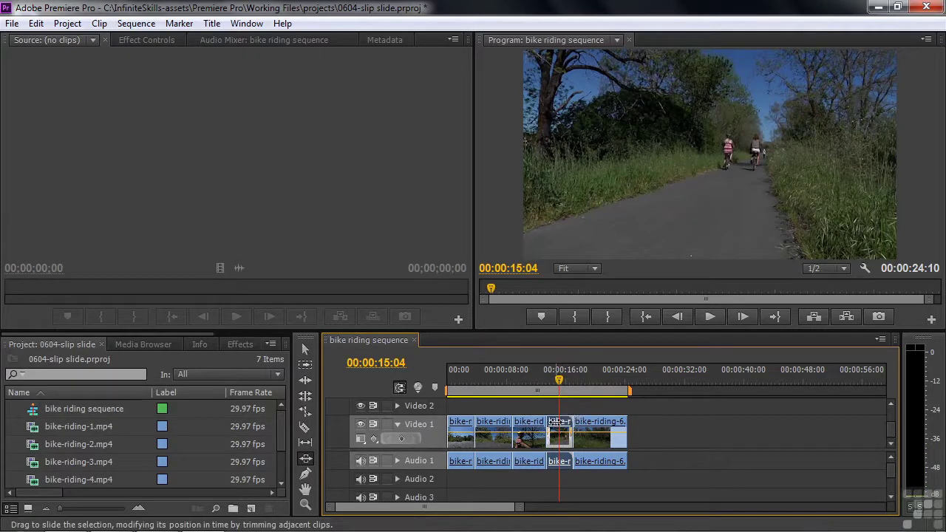
drag(559, 423, 566, 433)
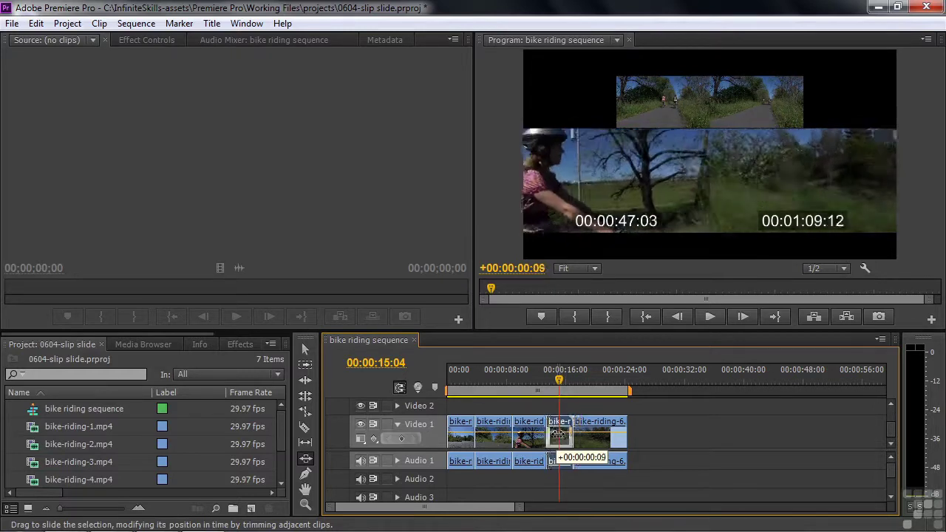
drag(560, 434, 553, 433)
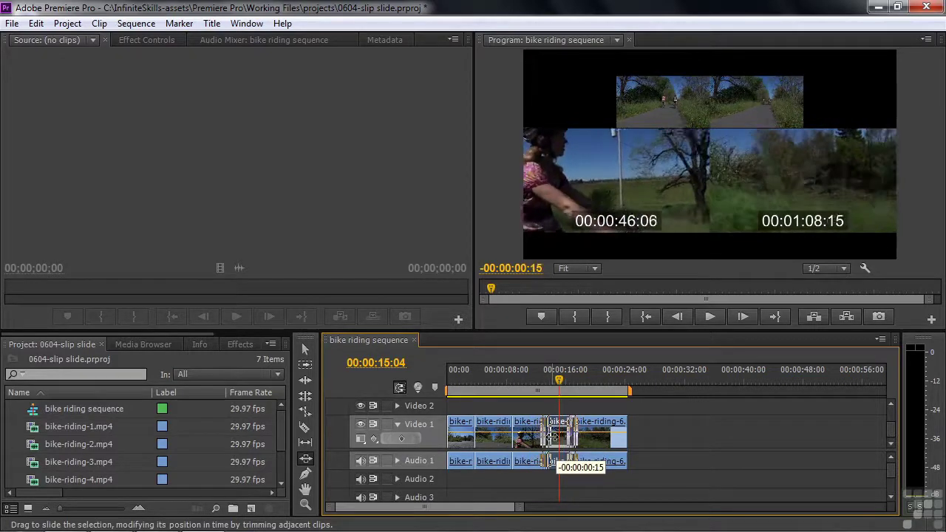
mouse_move(549, 437)
mouse_down()
mouse_move(561, 439)
mouse_move(550, 437)
mouse_up()
drag(567, 441, 552, 443)
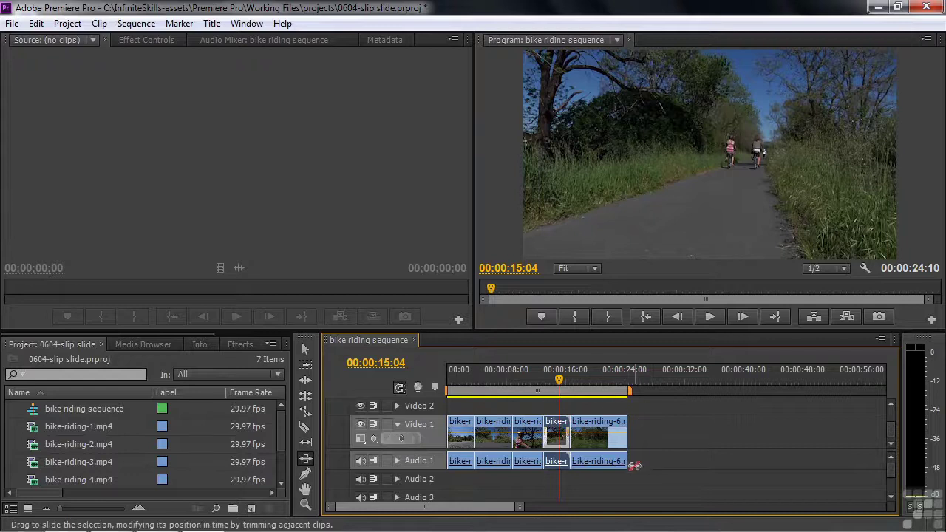
Play the sequence from the third clip into bike-riding-6 to check the slide edit
drag(559, 380, 530, 381)
key(space)
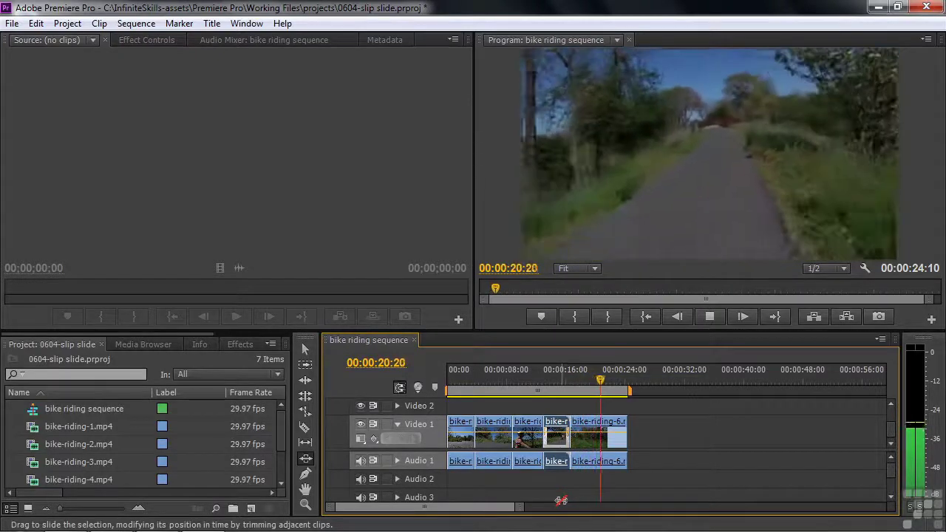
key(space)
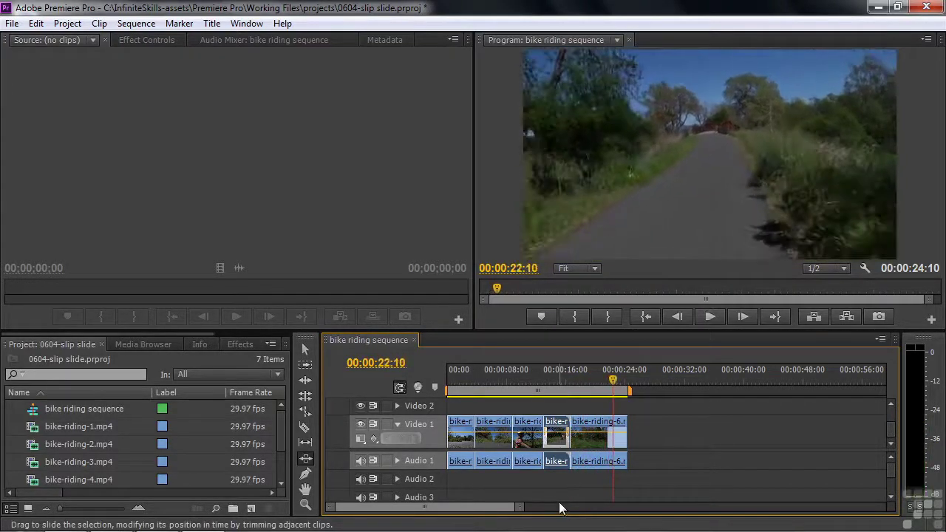